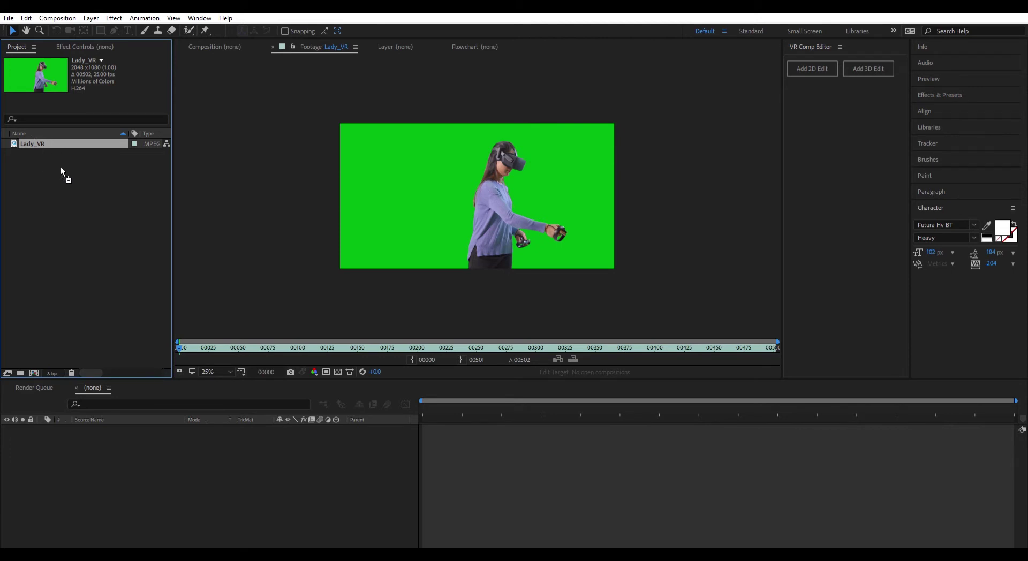
- Make a new composition, Lady_VR 2, from the Lady_VR green-screen footage
drag(34, 356, 35, 372)
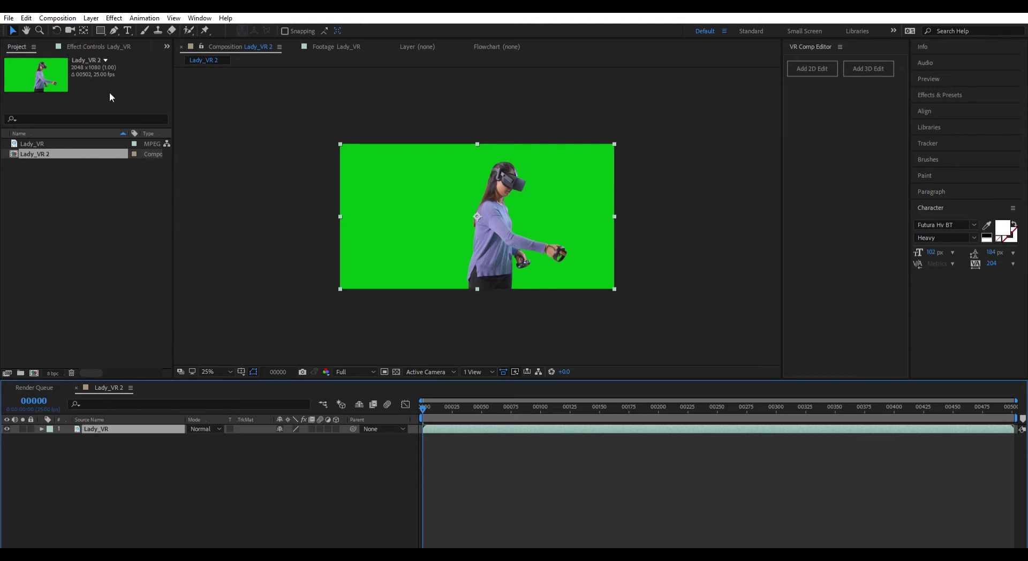
- Widen the Lady_VR 2 composition to 4096 × 1080 px in Composition Settings
right_click(55, 152)
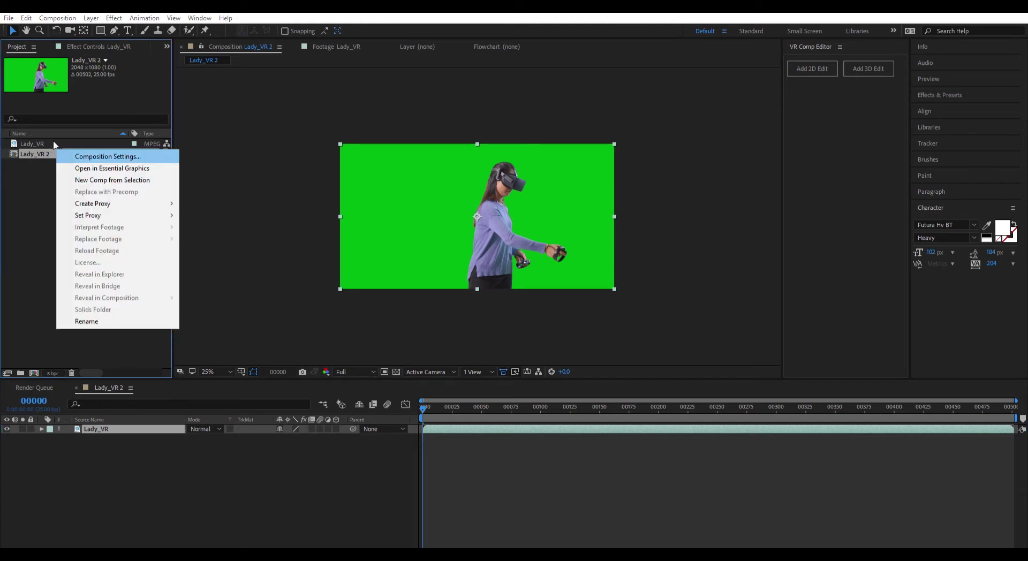
click(107, 157)
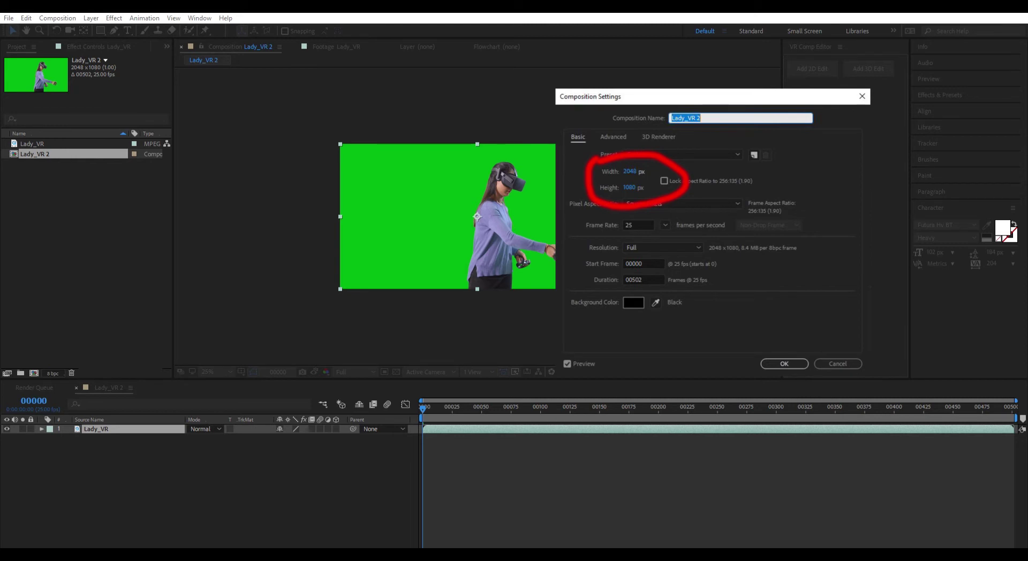
click(630, 172)
text(4096)
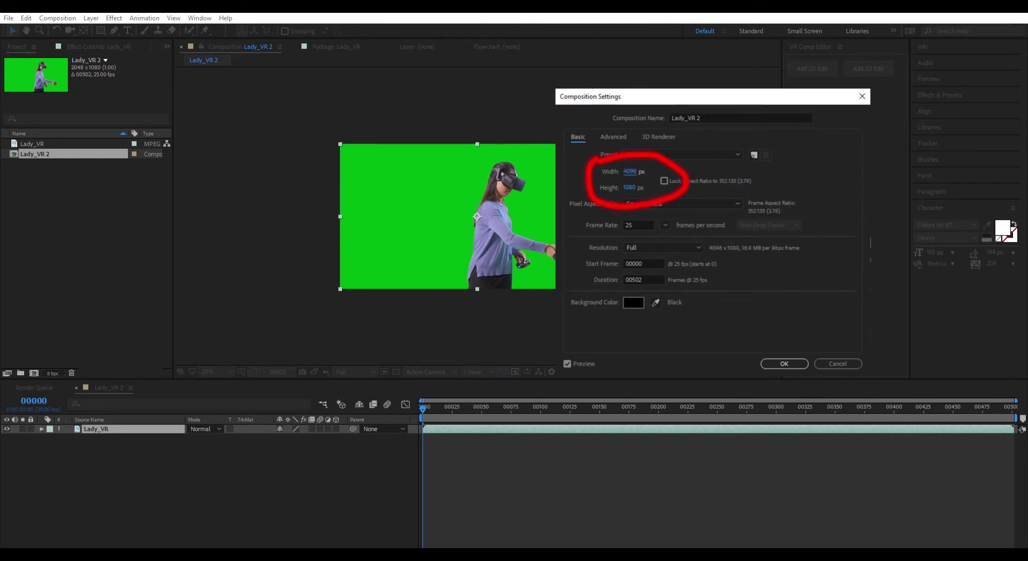
key(Return)
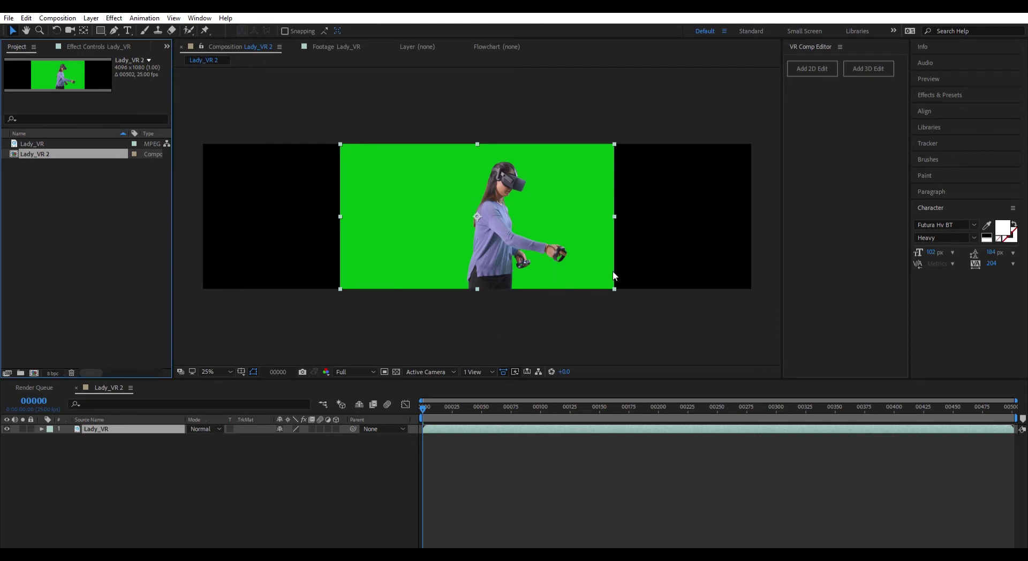
- Set the Lady_VR layer's Position X to 1024 so it fills the left half
click(42, 428)
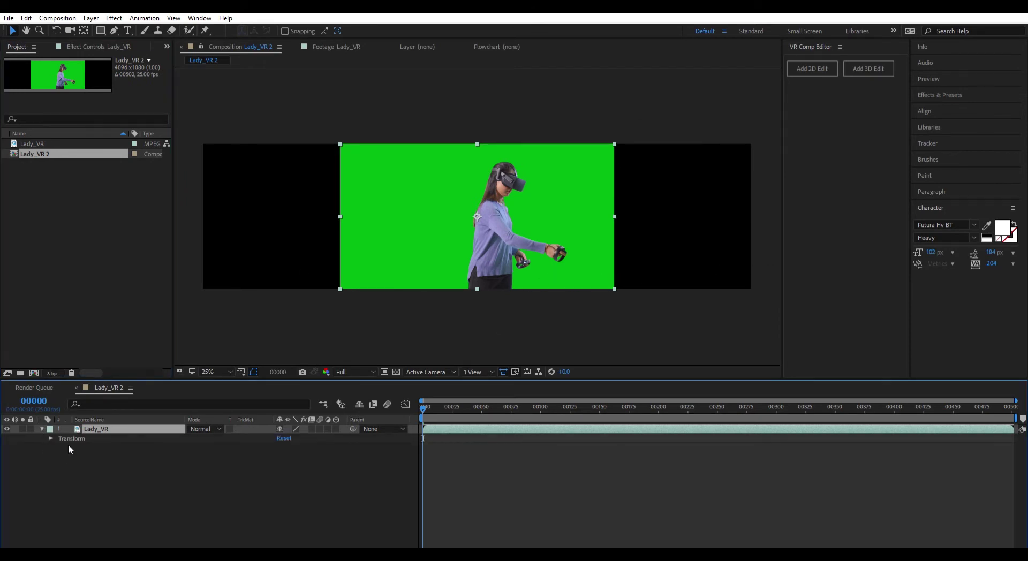
click(51, 439)
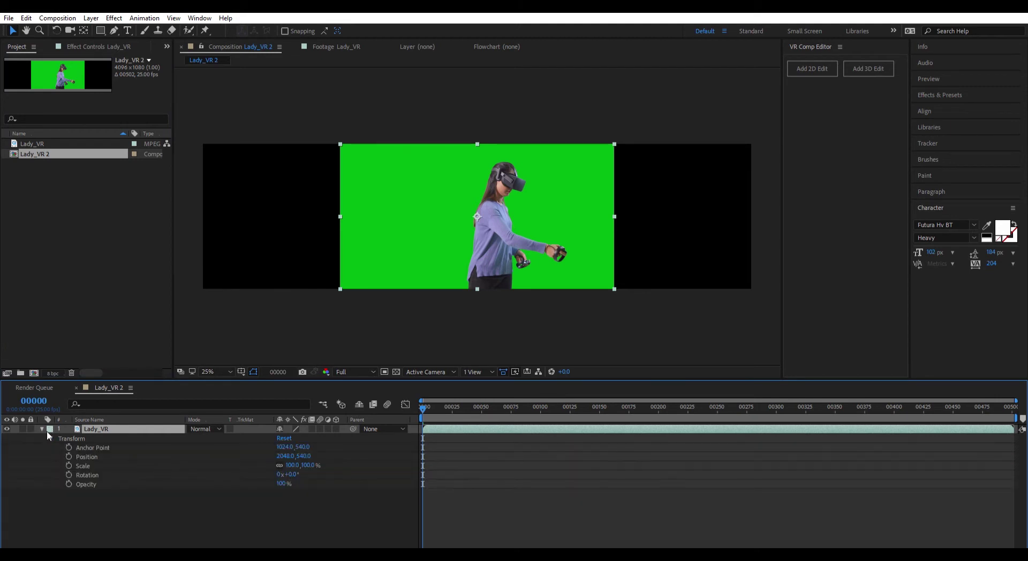
click(293, 454)
text(1024)
key(Return)
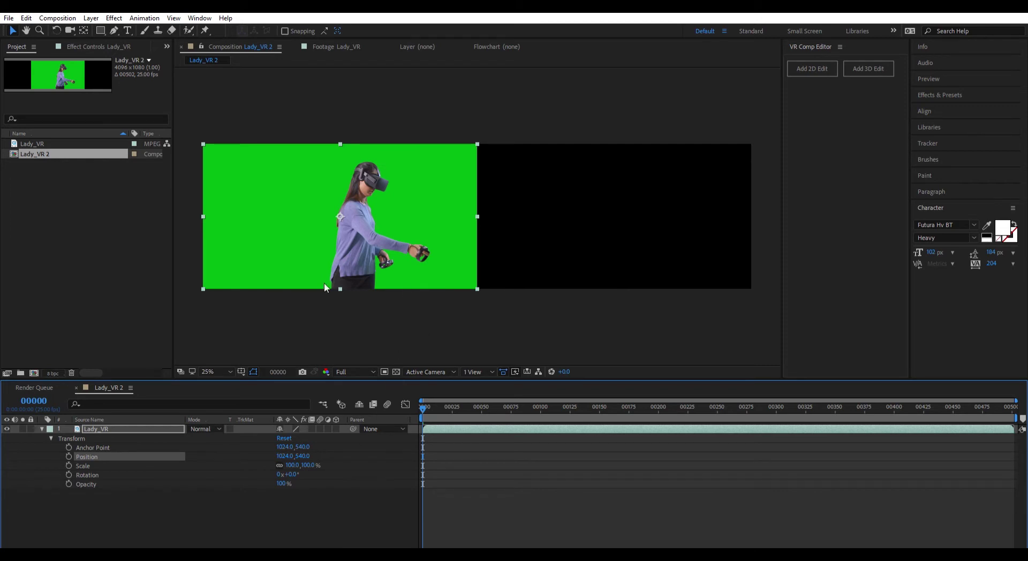
click(127, 508)
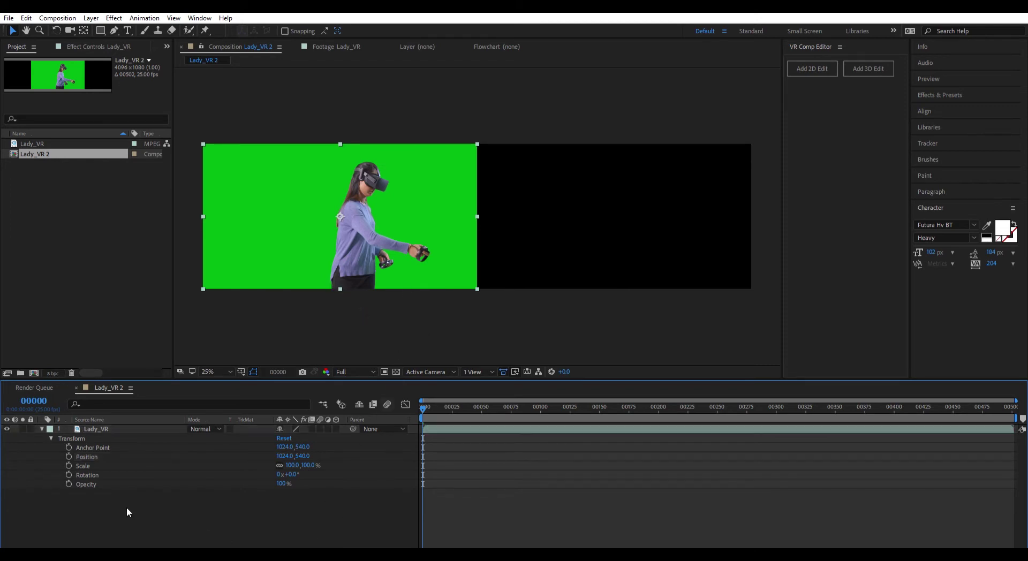
click(107, 428)
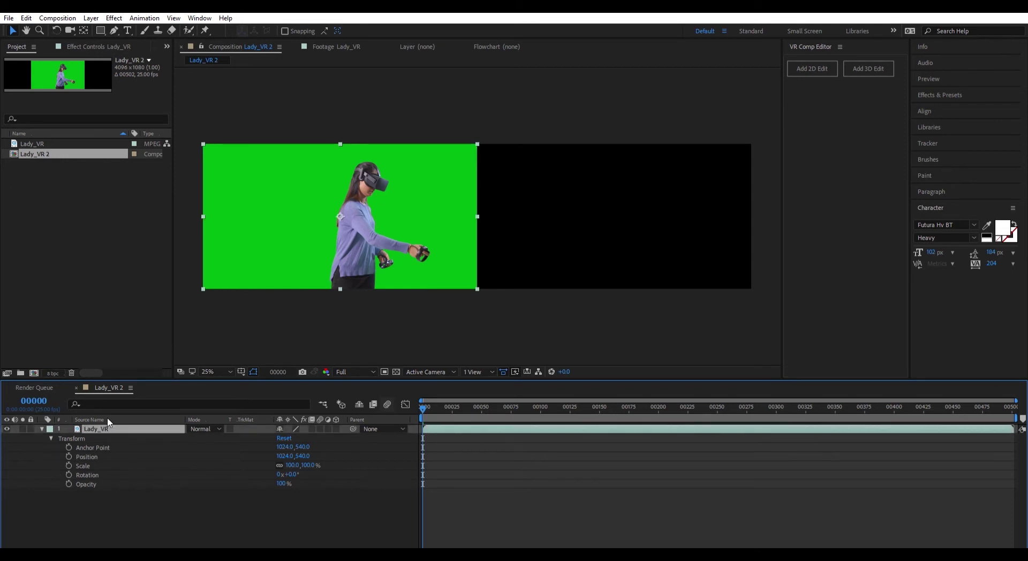
- Duplicate the Lady_VR layer and move the copy to Position X 3072 on the right
key(ctrl+d)
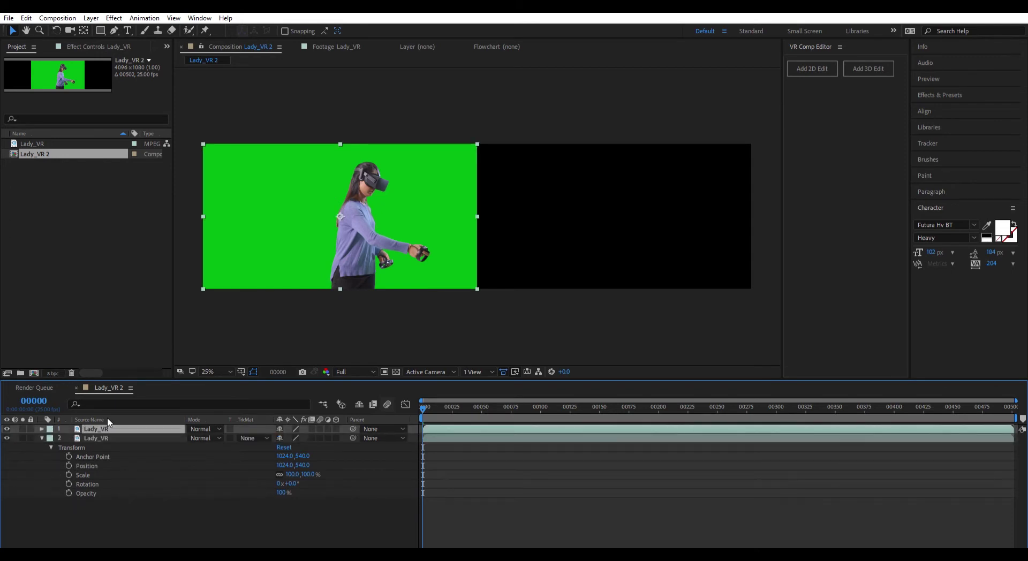
click(42, 438)
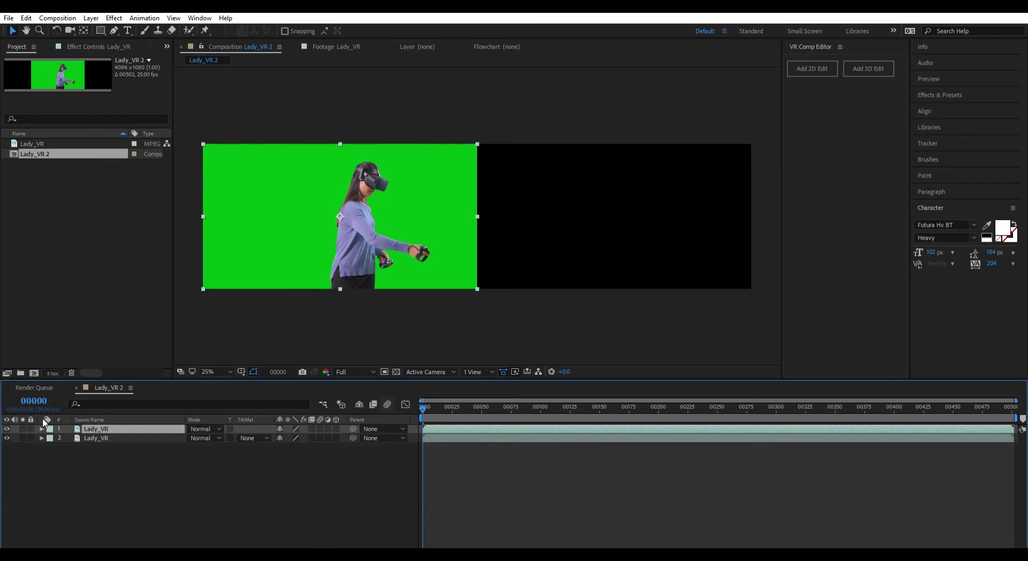
click(42, 429)
click(50, 439)
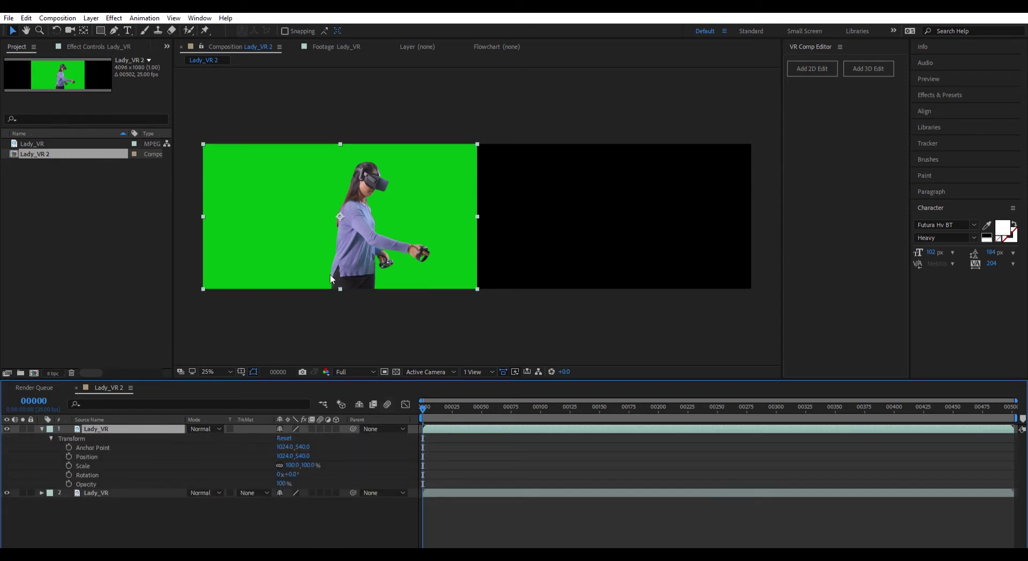
drag(284, 456, 721, 415)
drag(284, 456, 873, 453)
click(286, 456)
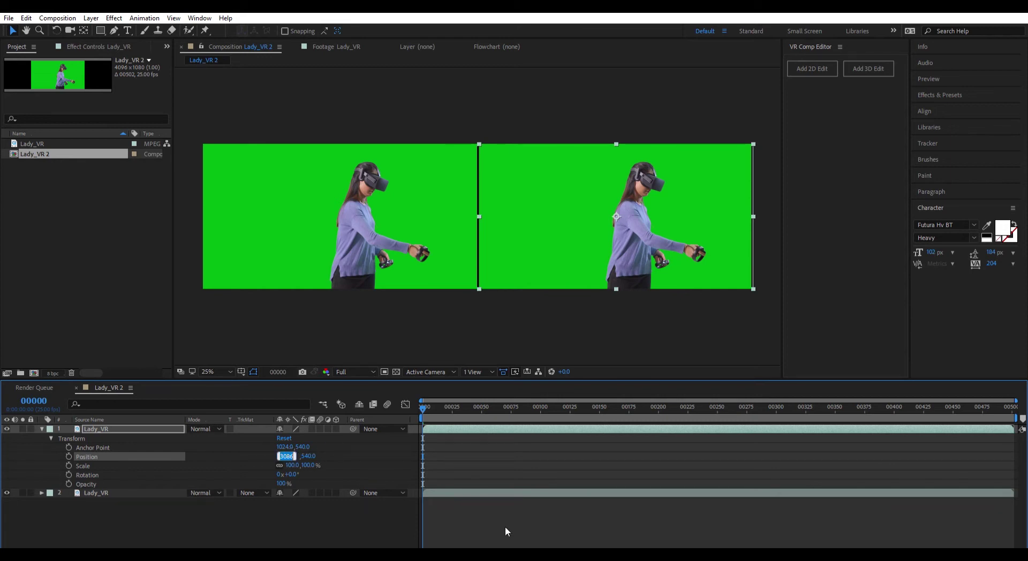
text(3072)
key(Return)
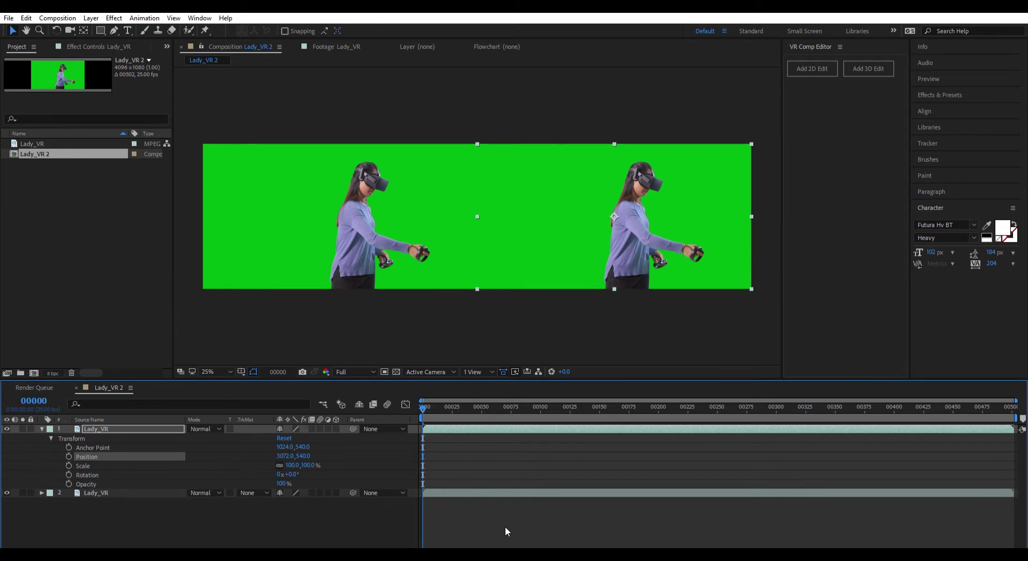
click(506, 526)
click(96, 491)
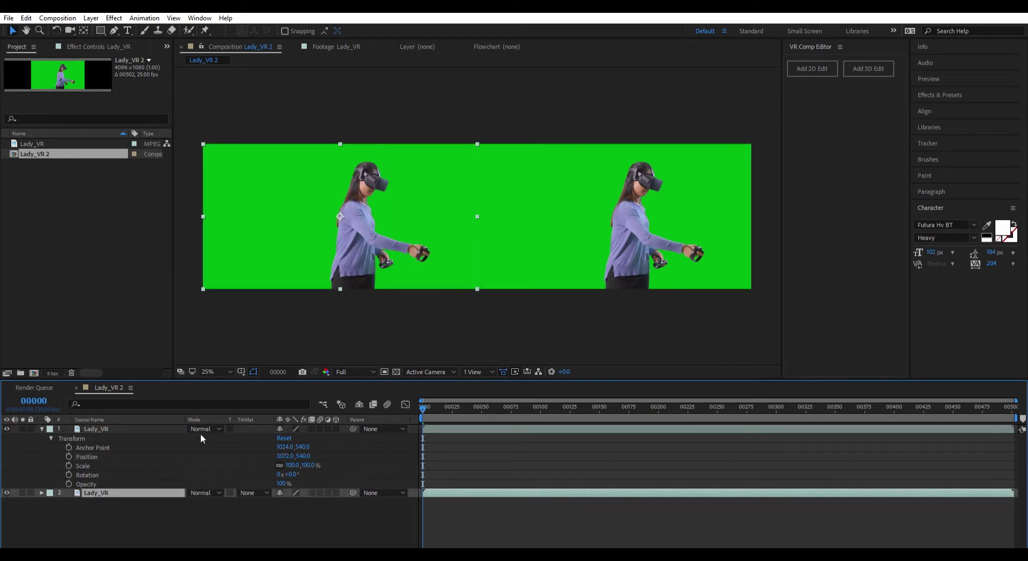
- Apply Keylight (1.2) to layer 2 and sample the green screen as Screen Colour
right_click(105, 482)
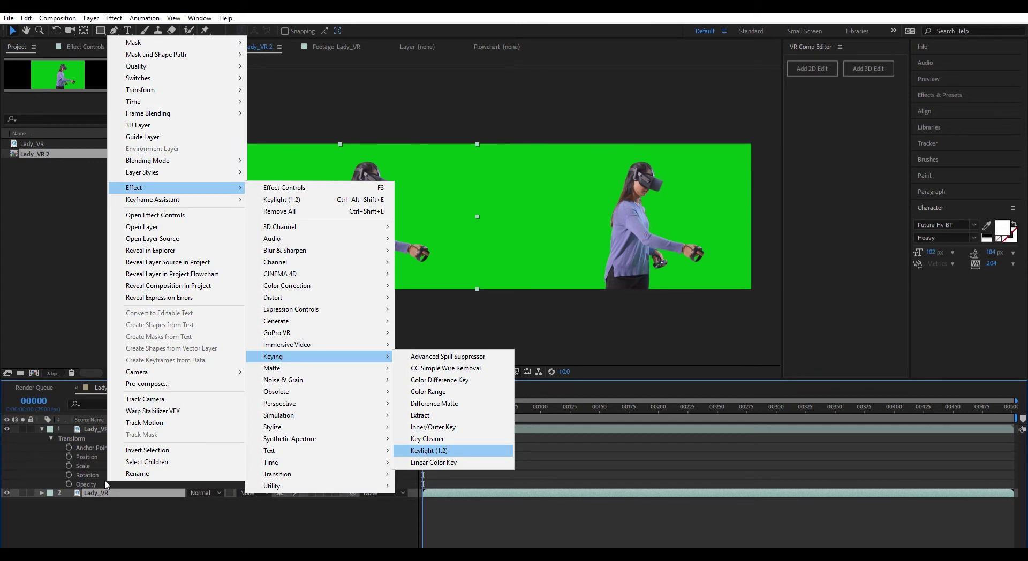
click(429, 450)
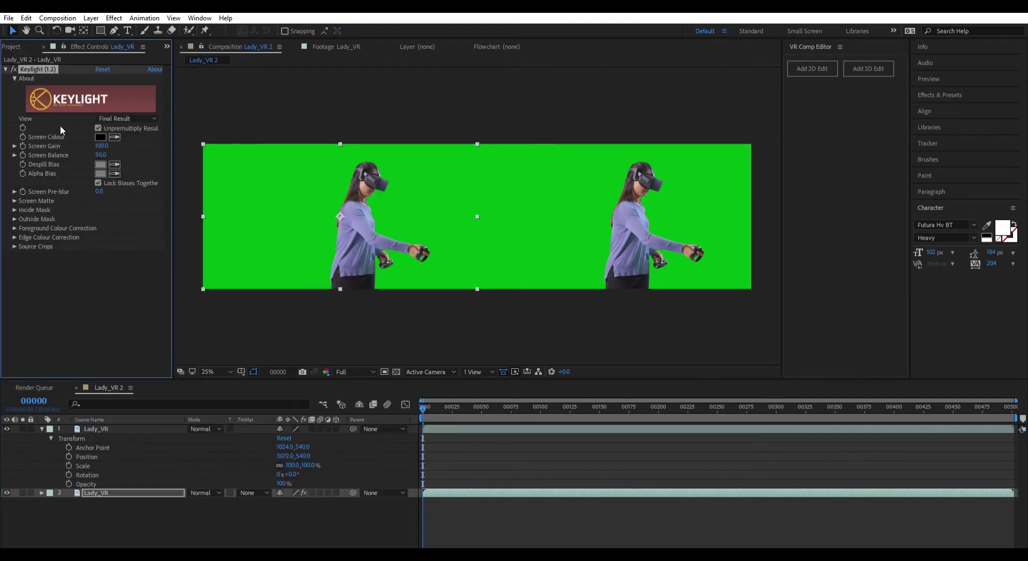
click(114, 137)
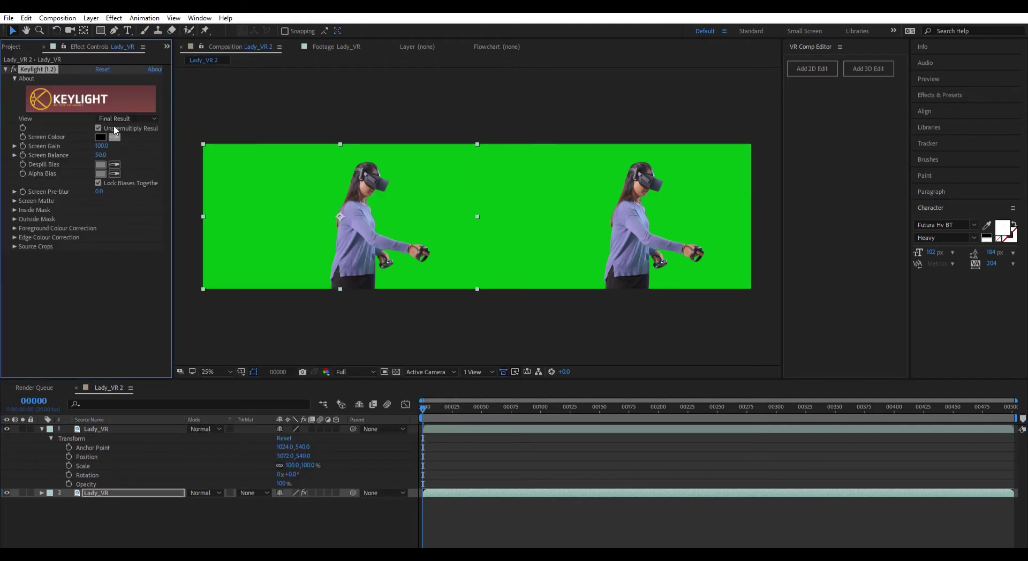
click(277, 204)
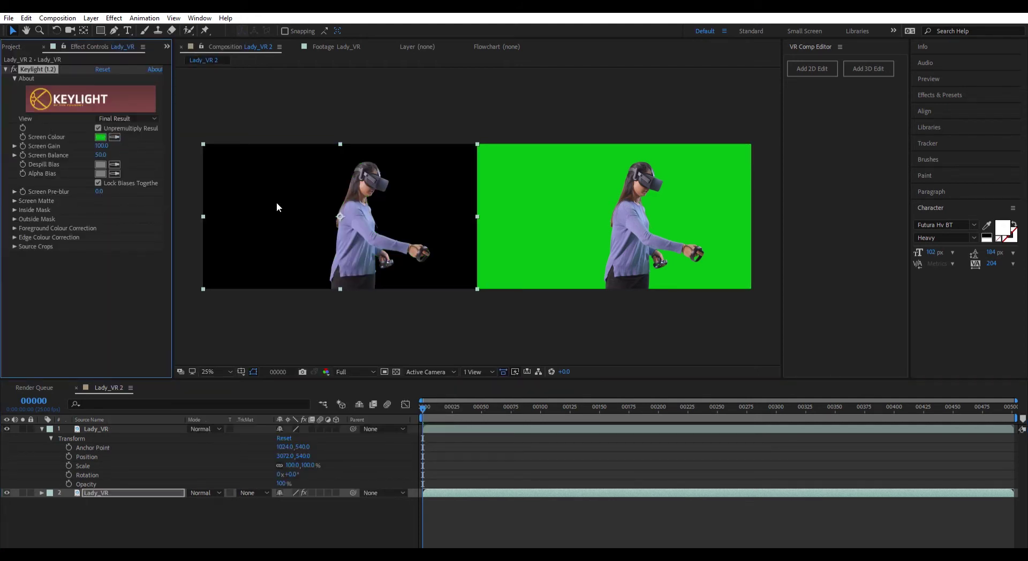
- Select layer 2's Keylight (1.2) effect, then select the top right-hand copy
click(208, 517)
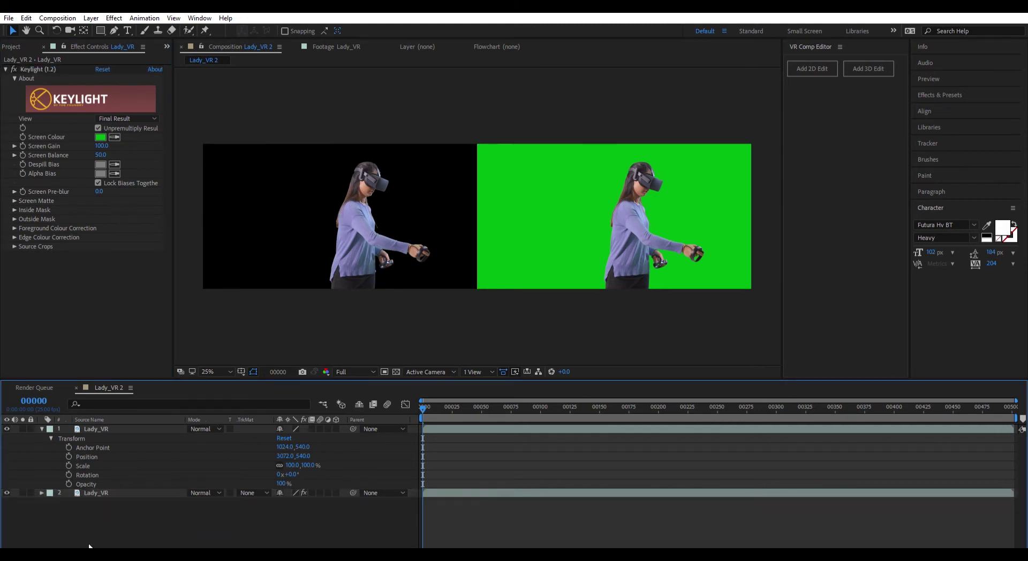
click(37, 491)
click(41, 493)
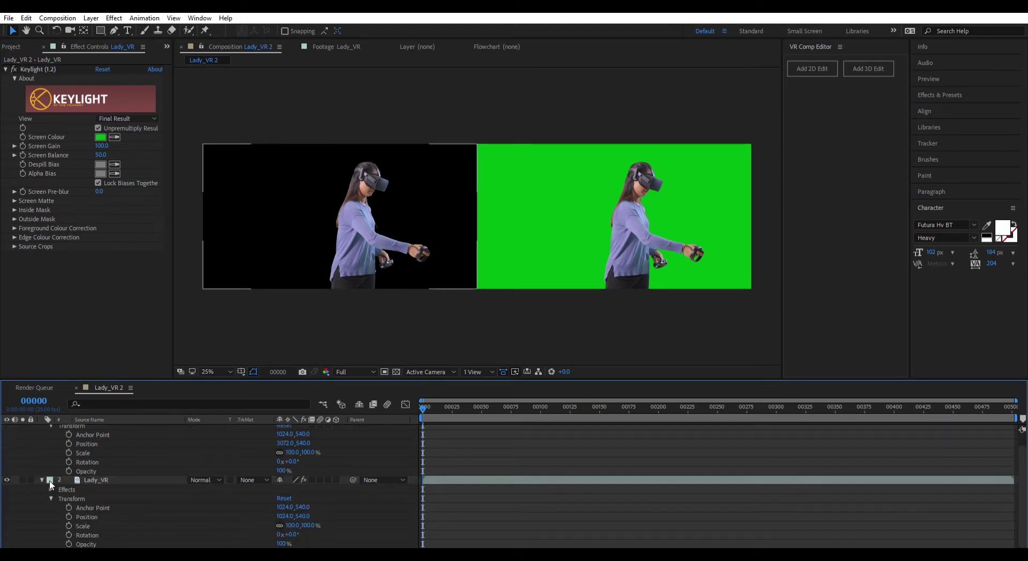
click(50, 489)
click(84, 488)
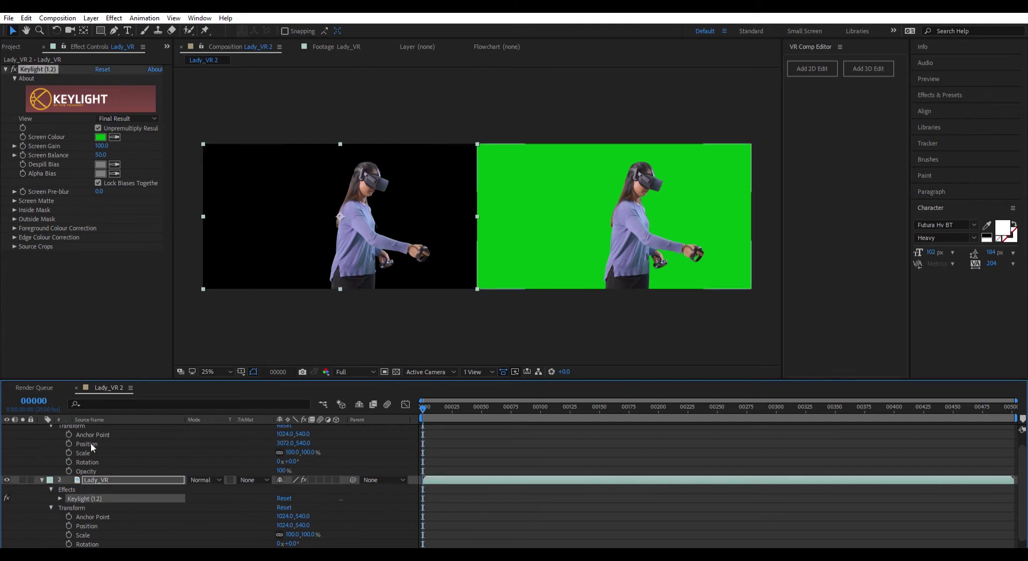
scroll(98, 439, up, 1)
click(96, 429)
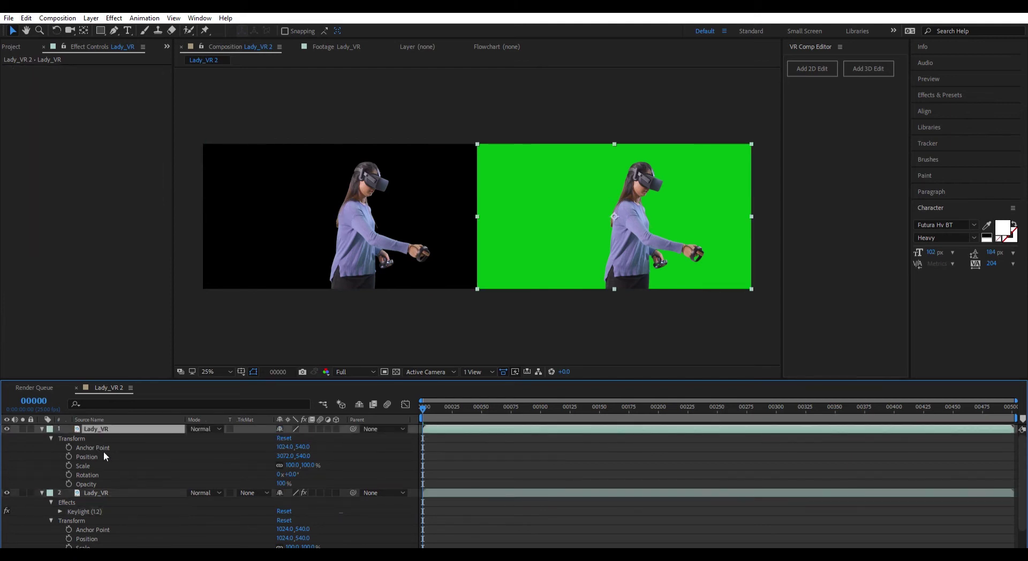
- Paste Keylight onto the right copy and set its view to Screen Matte
key(ctrl+v)
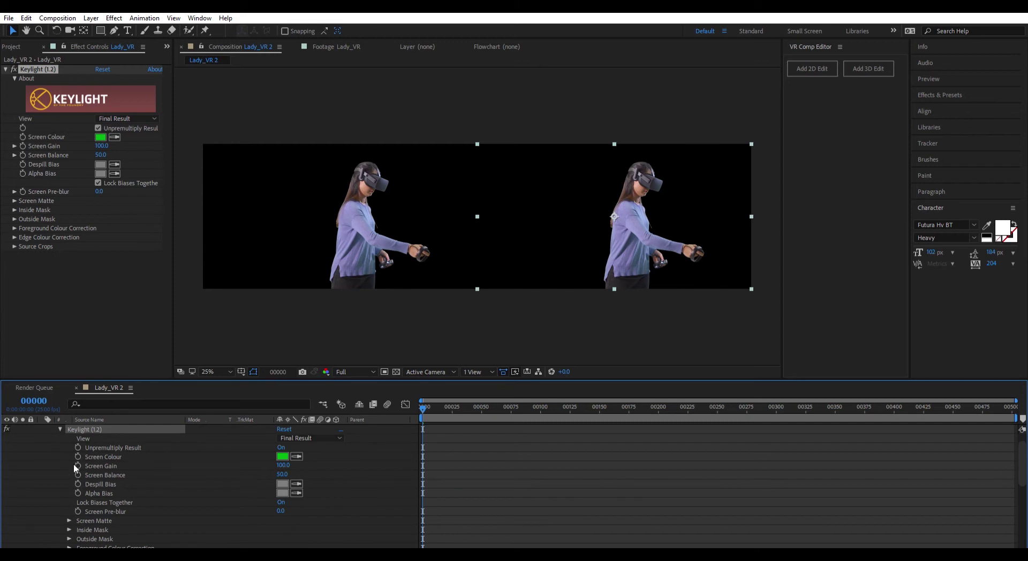
scroll(68, 470, up, 1)
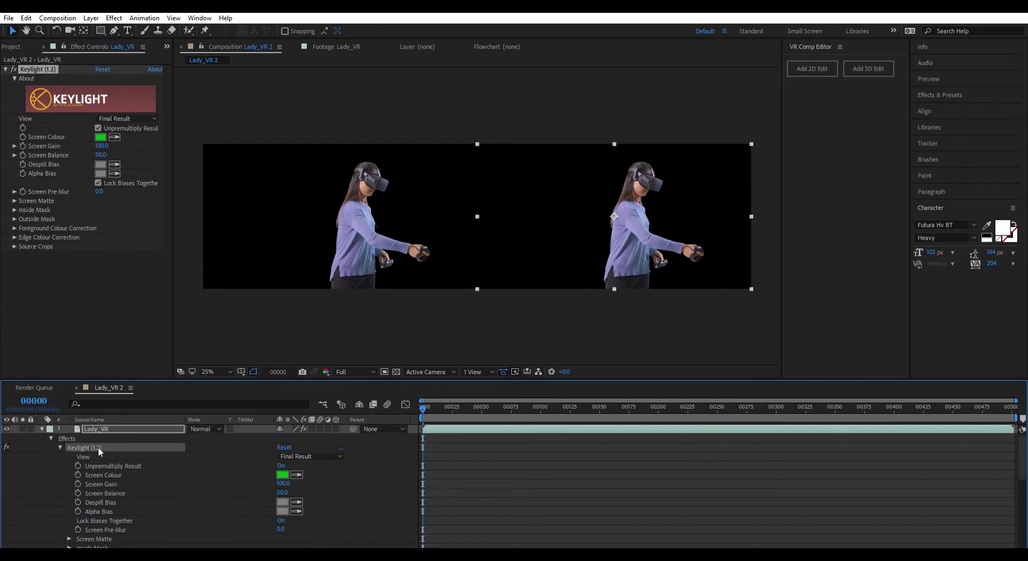
click(320, 456)
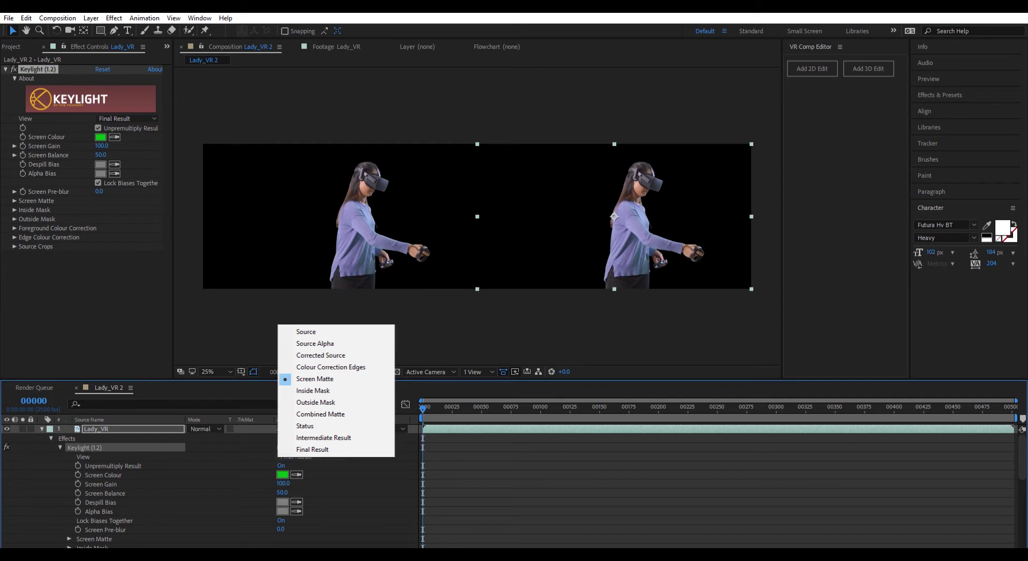
click(316, 379)
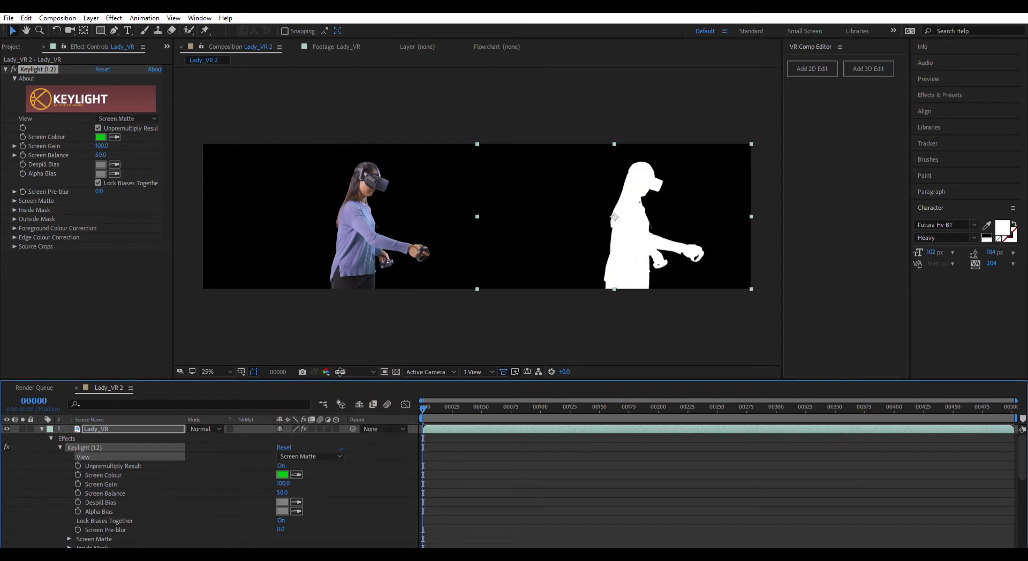
- Duplicate the matte layer, then queue Lady_VR 2 and render it
click(38, 484)
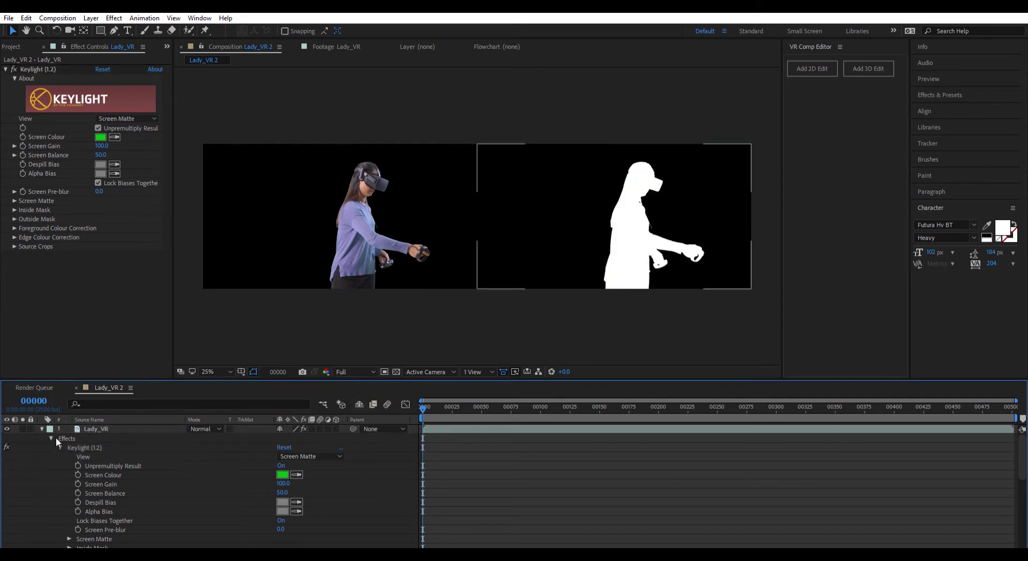
key(ctrl+d)
click(43, 428)
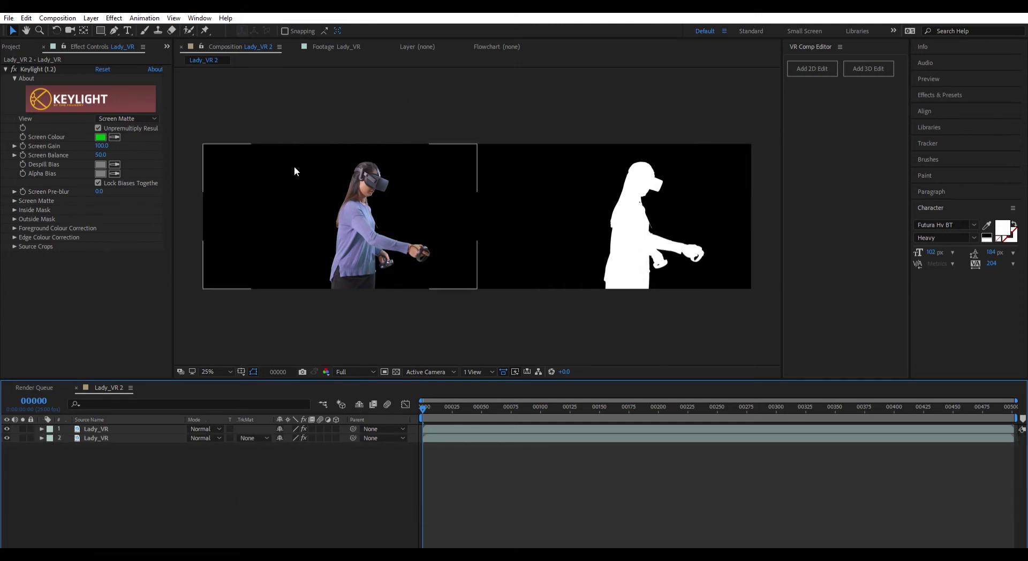
key(ctrl+m)
click(991, 418)
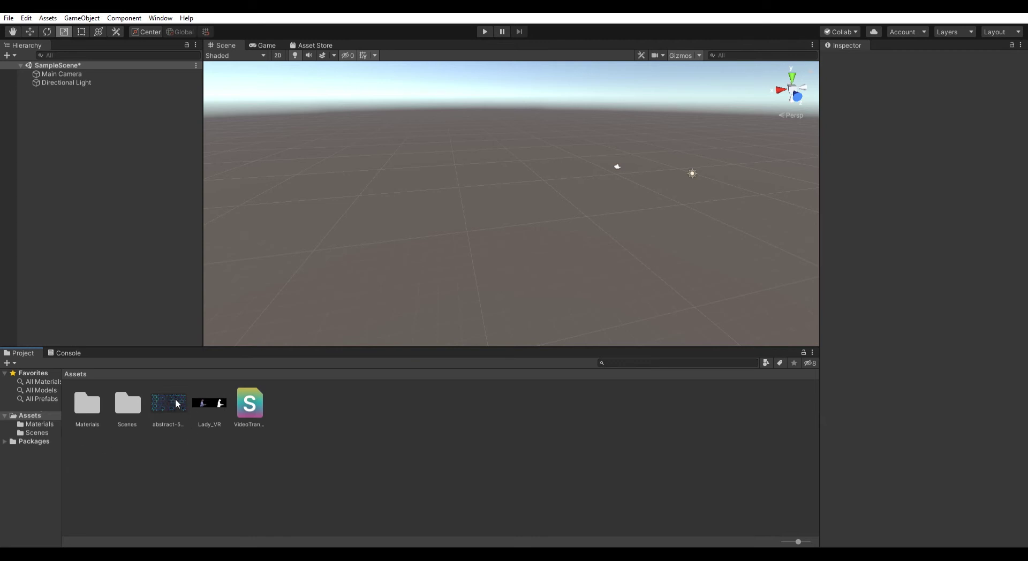
- Add a 3D Plane object to the Unity scene from the Hierarchy
click(69, 112)
right_click(68, 111)
mouse_move(80, 199)
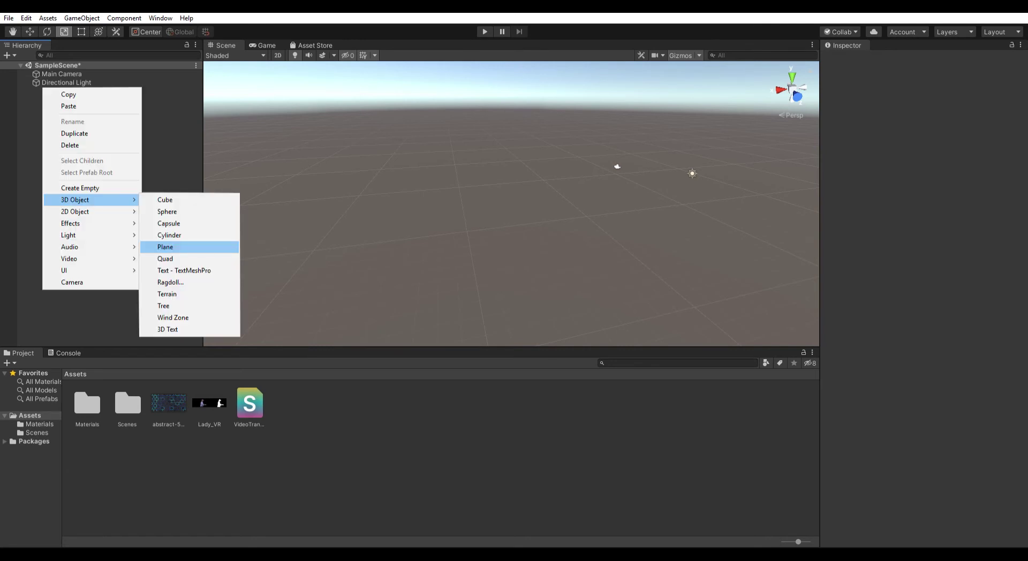
click(171, 247)
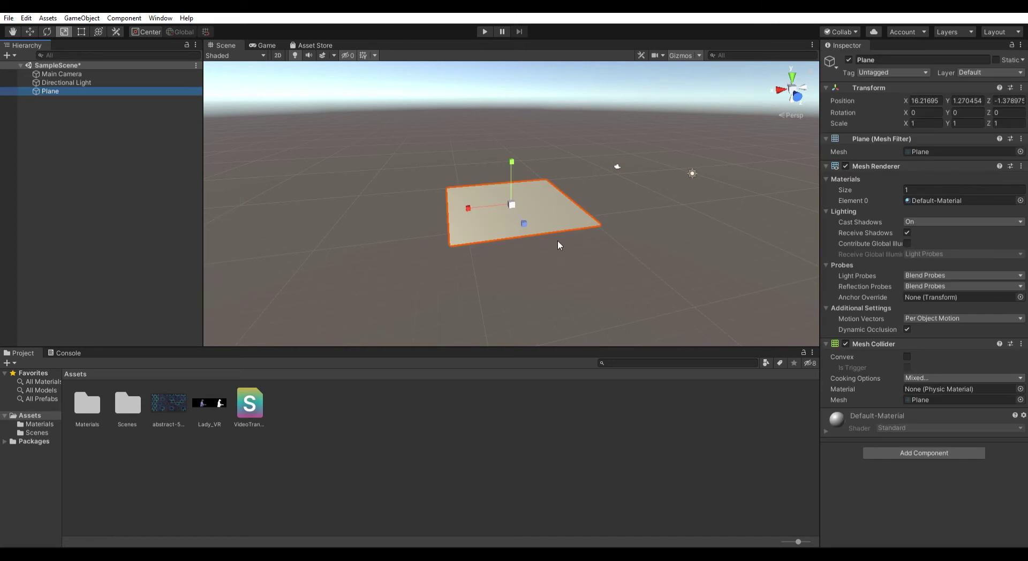
- Scale the plane to 4.096 × 1.08 and rotate it 90° on X
click(929, 124)
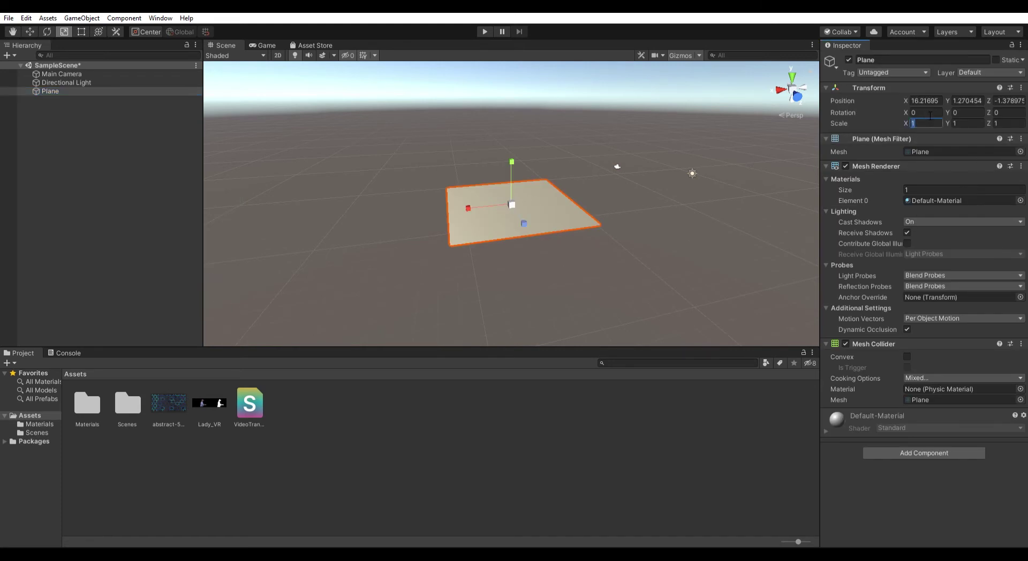
text(4.096)
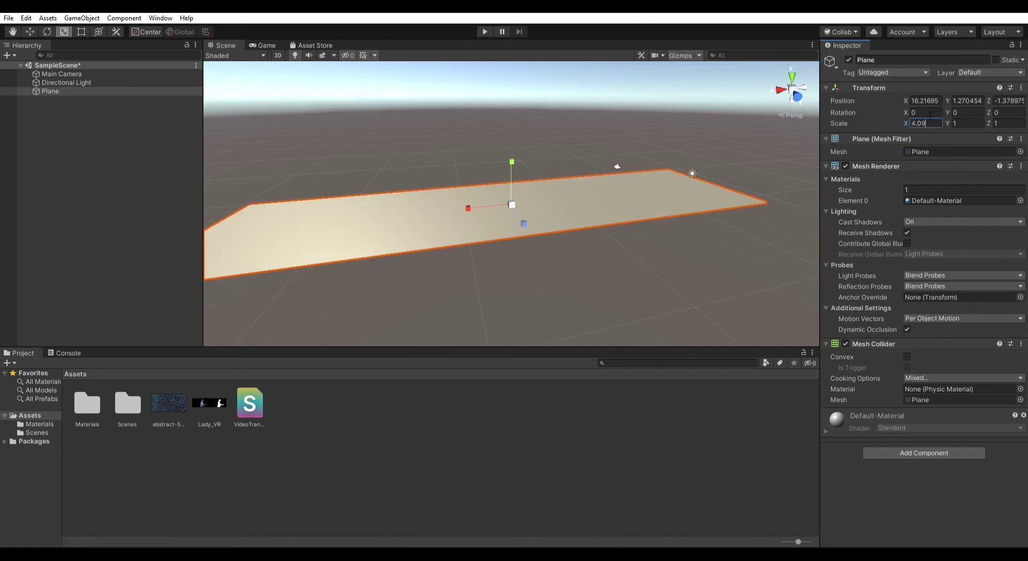
click(968, 118)
text(1.08)
click(919, 111)
text(90)
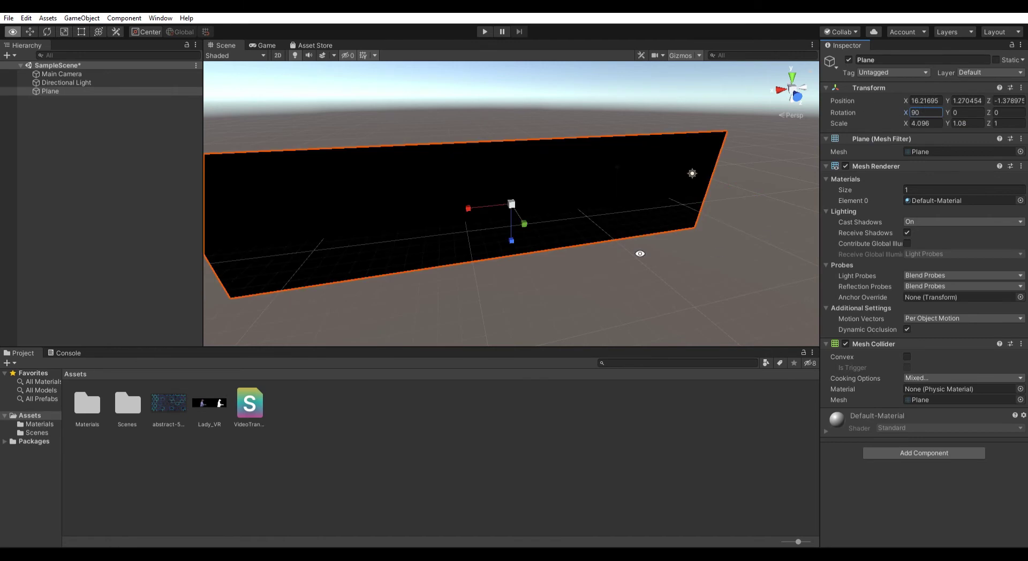
alt+drag(640, 252, 599, 286)
- Rename the first plane to Video
key(r)
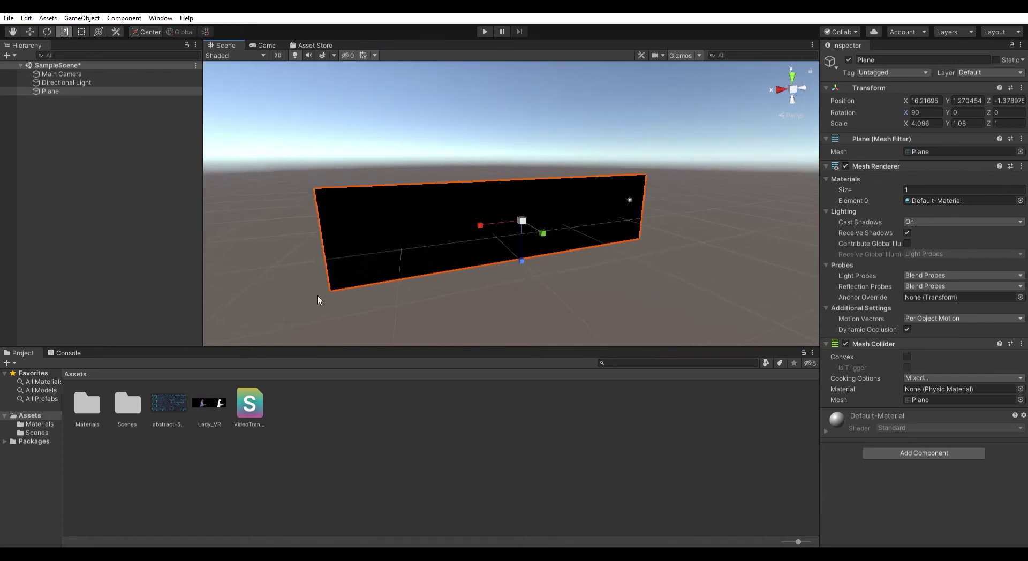
click(83, 91)
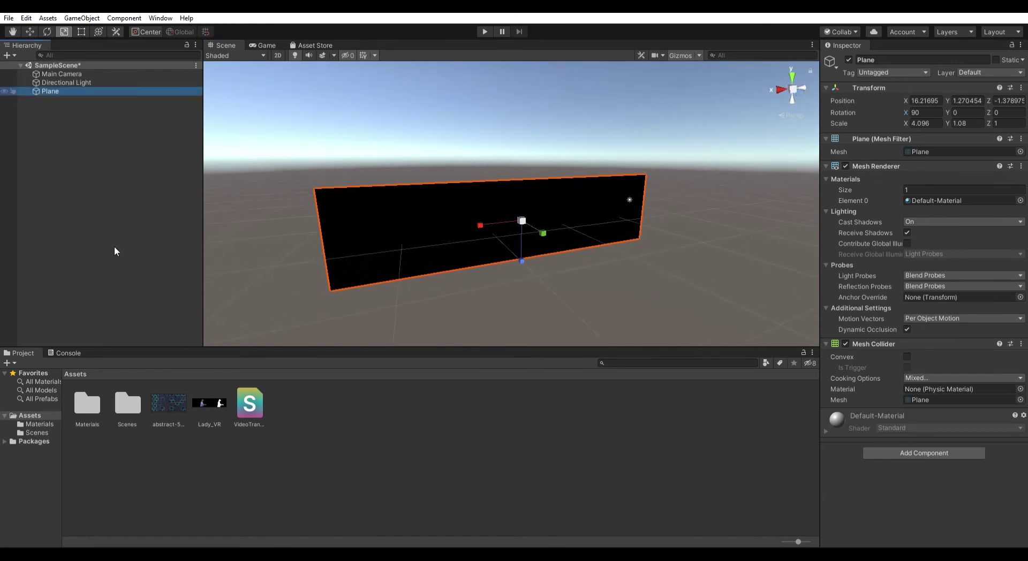
key(F2)
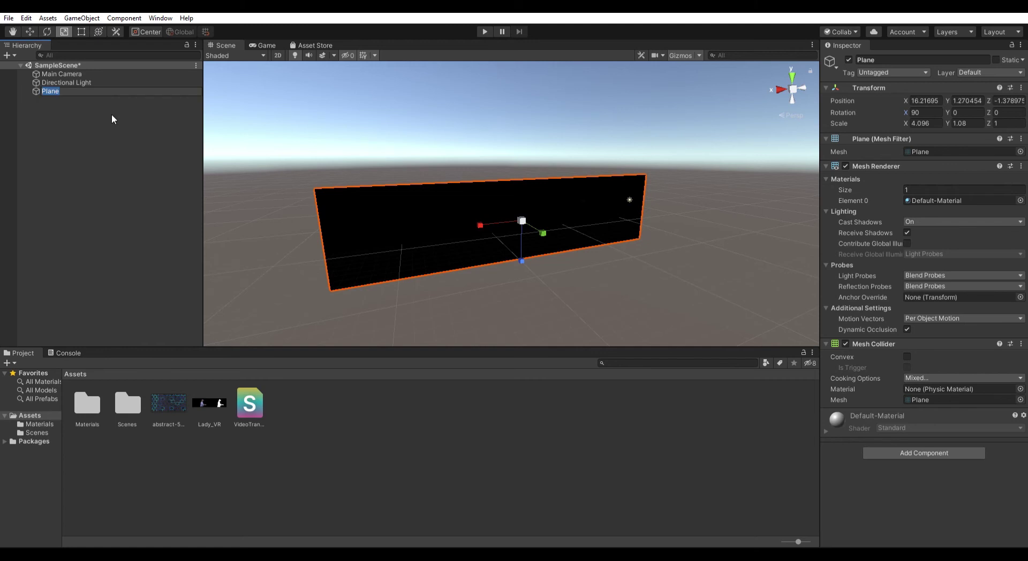
text(Video)
key(Return)
click(112, 119)
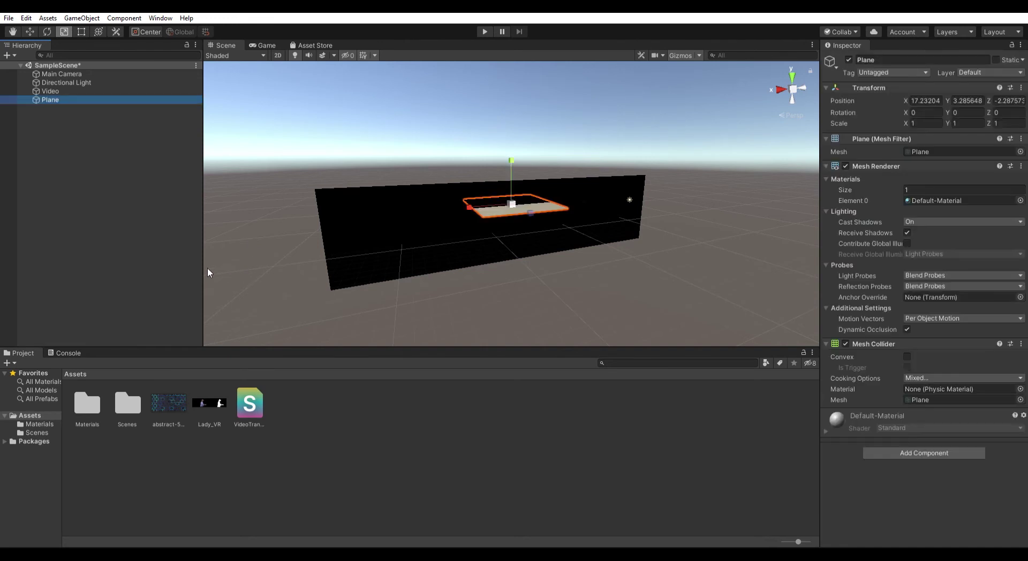
- Add a second plane named BG and apply the abstract-5035778_1920 texture
click(882, 55)
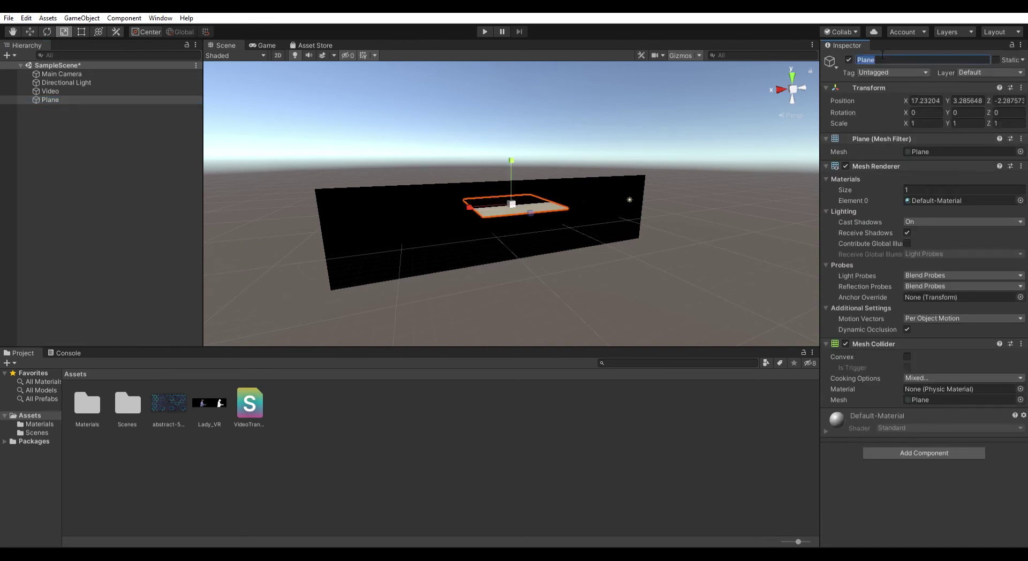
text(BG)
key(Return)
drag(170, 395, 927, 438)
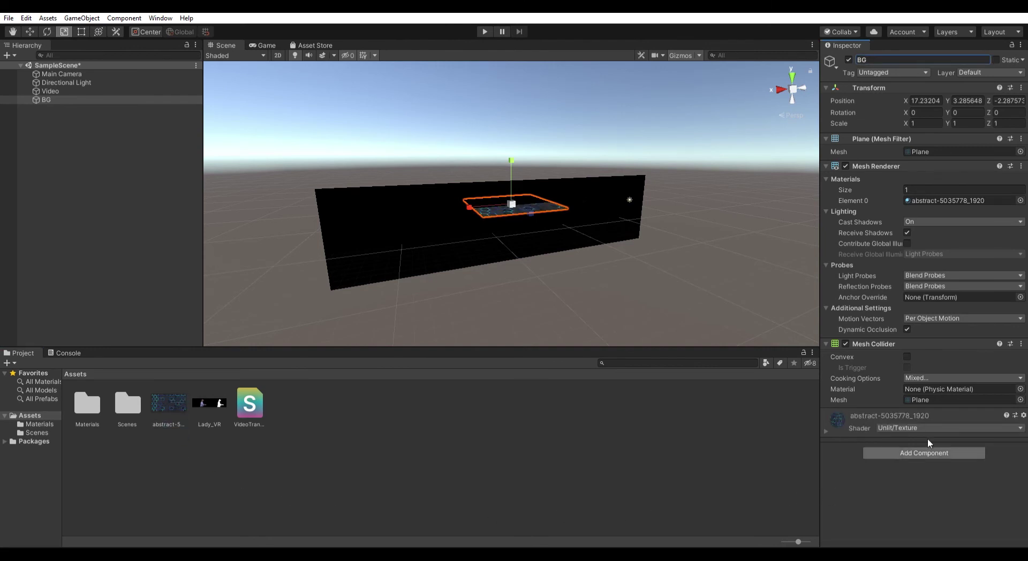
- Rotate BG 90° on X and scale it to 2.048 × 1.08
alt+drag(586, 230, 567, 268)
click(933, 109)
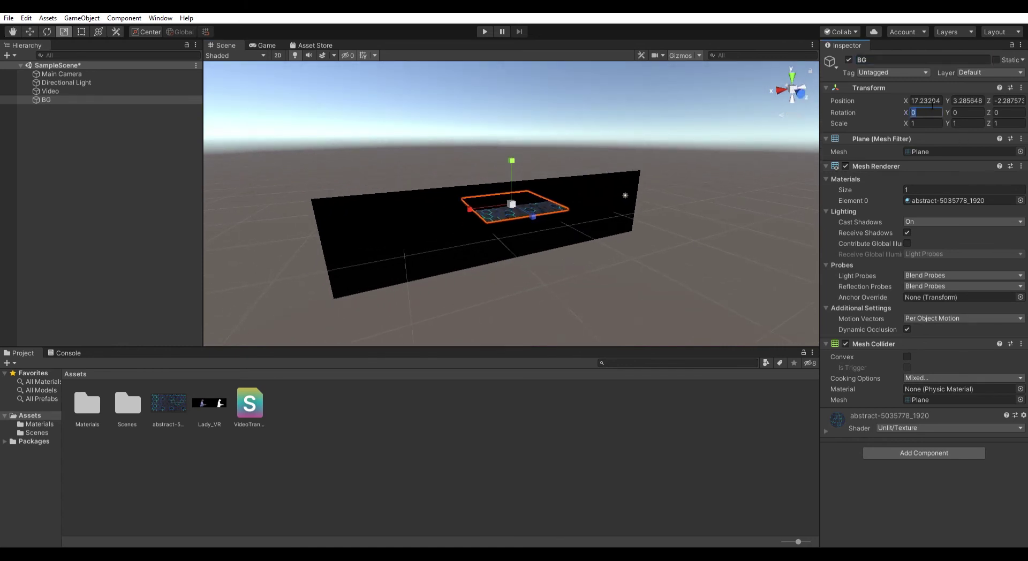
text(90)
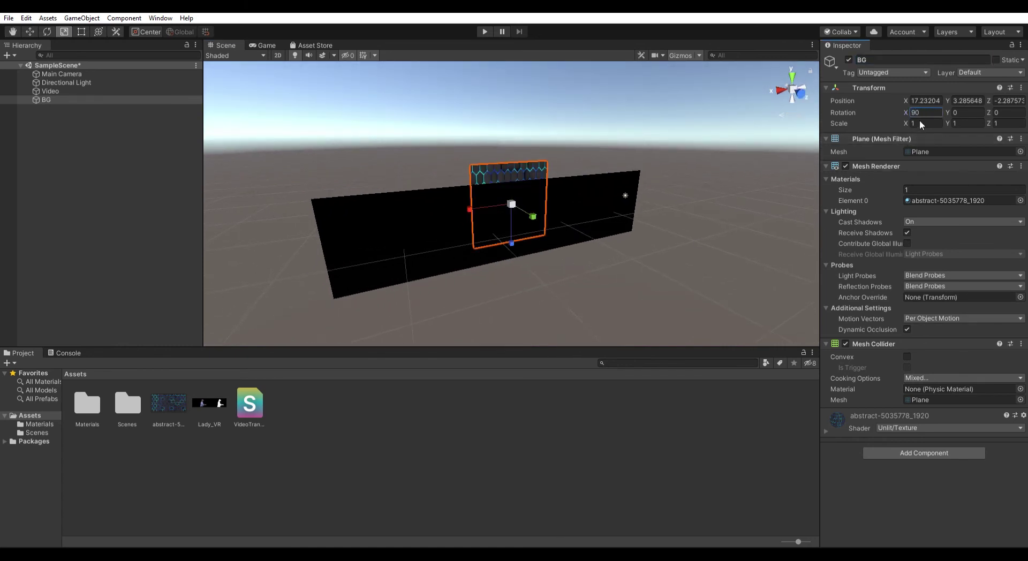
click(927, 121)
text(20)
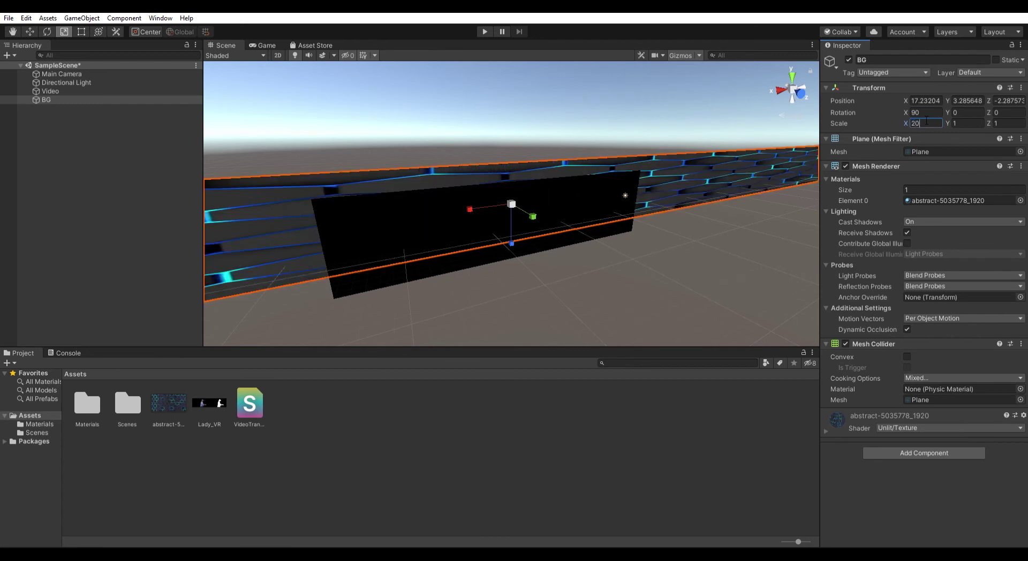
text(48)
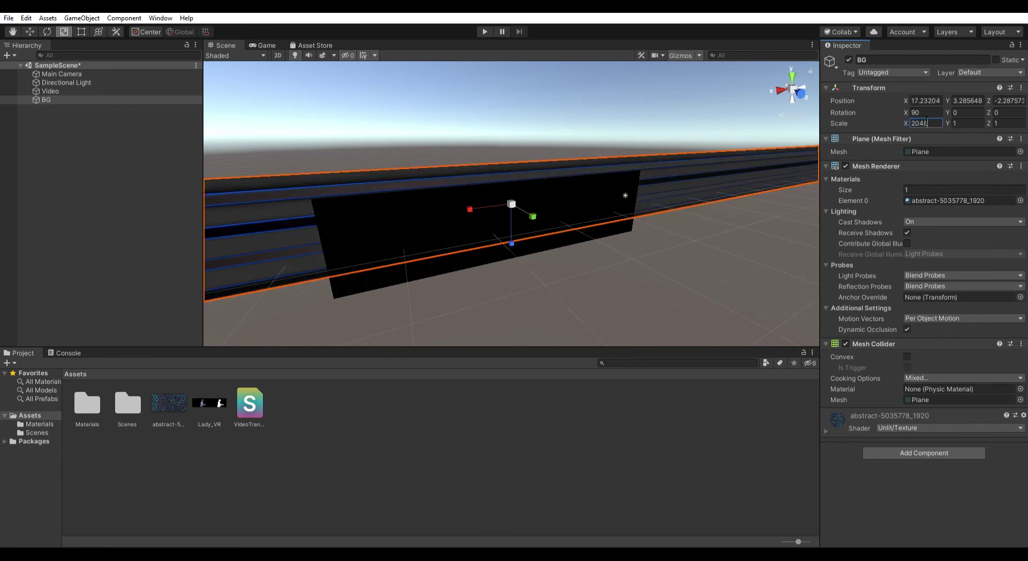
key(Return)
text(2048)
text(.)
click(964, 119)
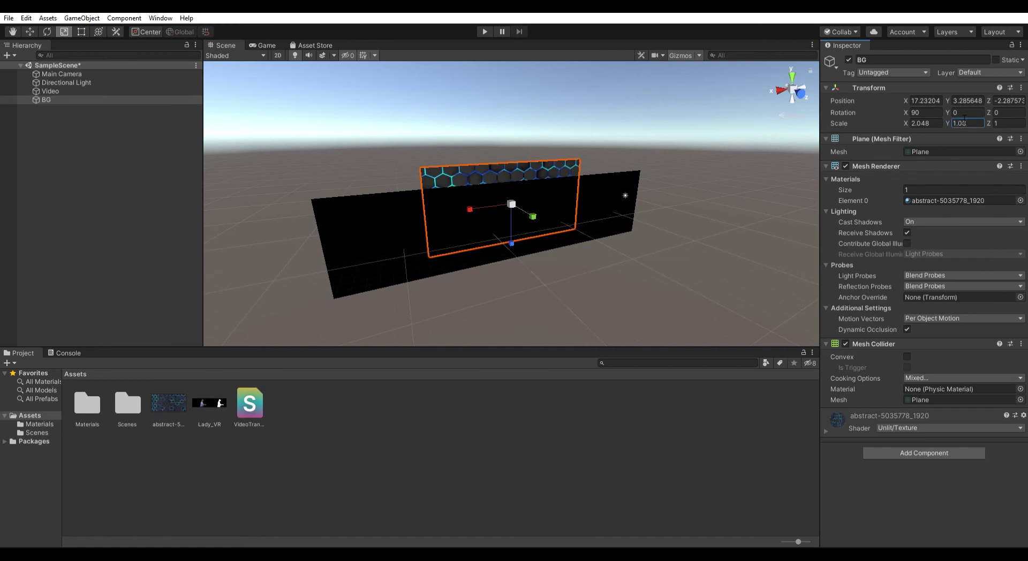
alt+drag(640, 264, 552, 229)
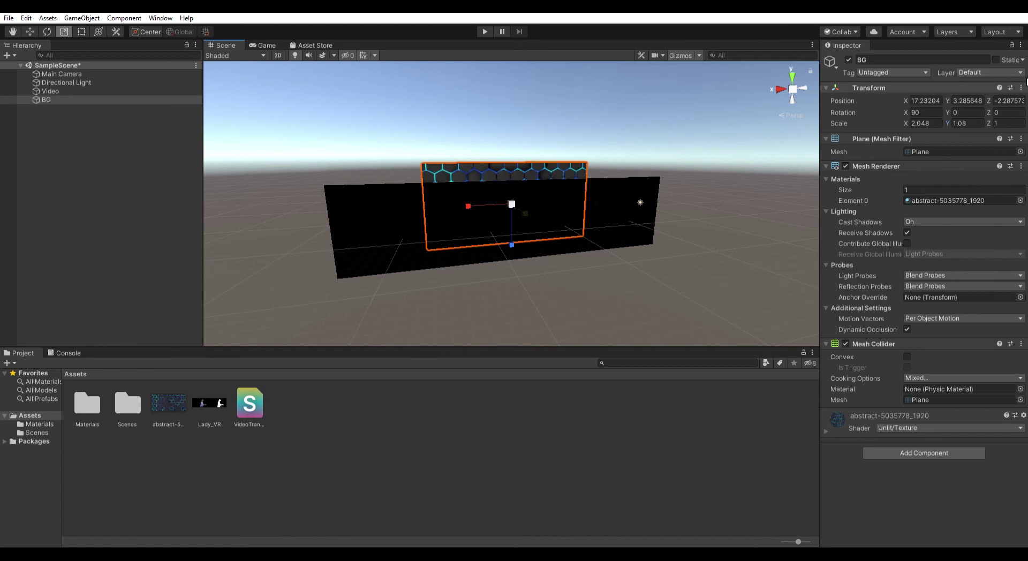
- Reset the positions of both the BG and Video planes to the origin
click(1021, 87)
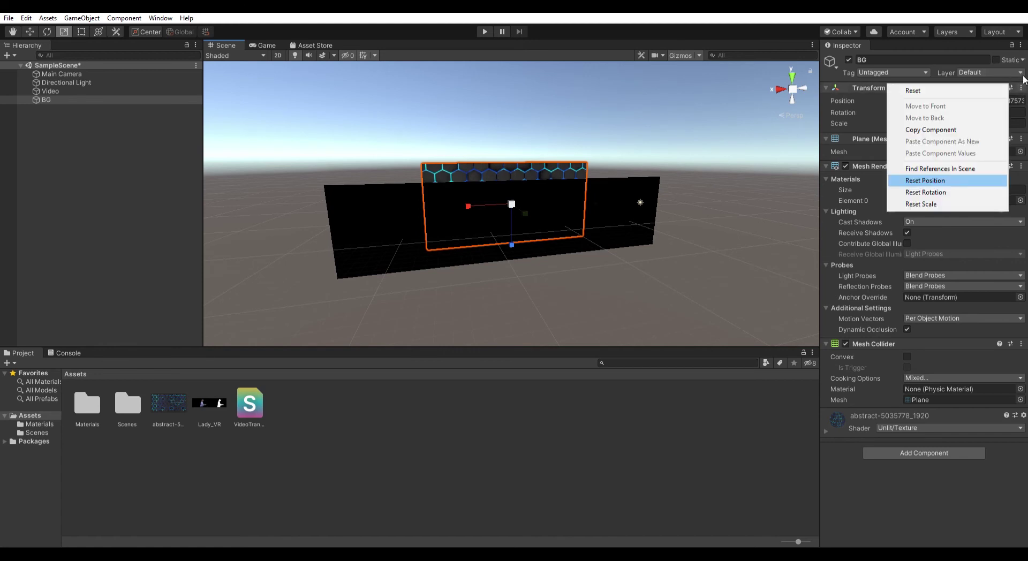
click(925, 181)
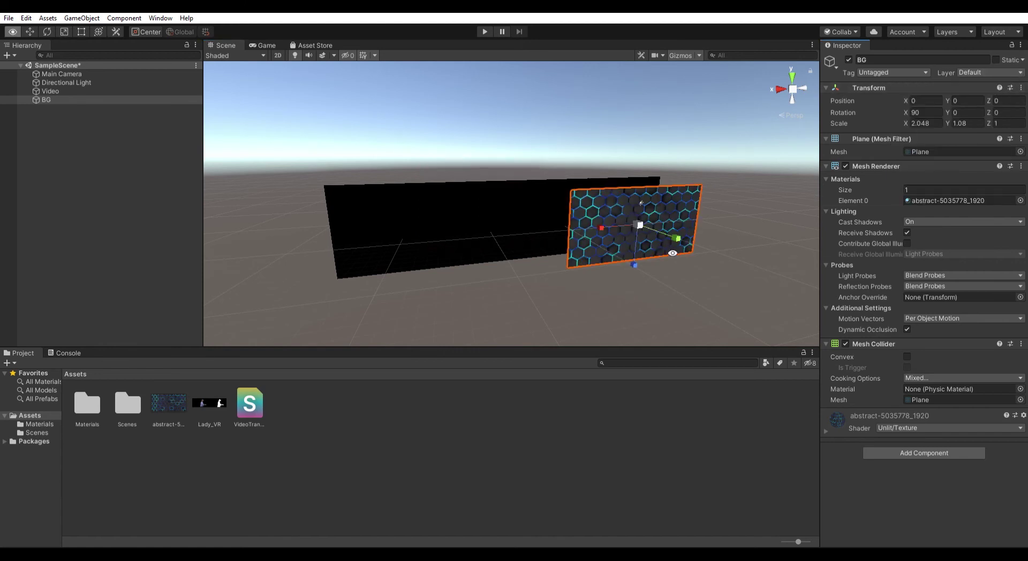
alt+drag(696, 252, 599, 278)
key(r)
click(486, 209)
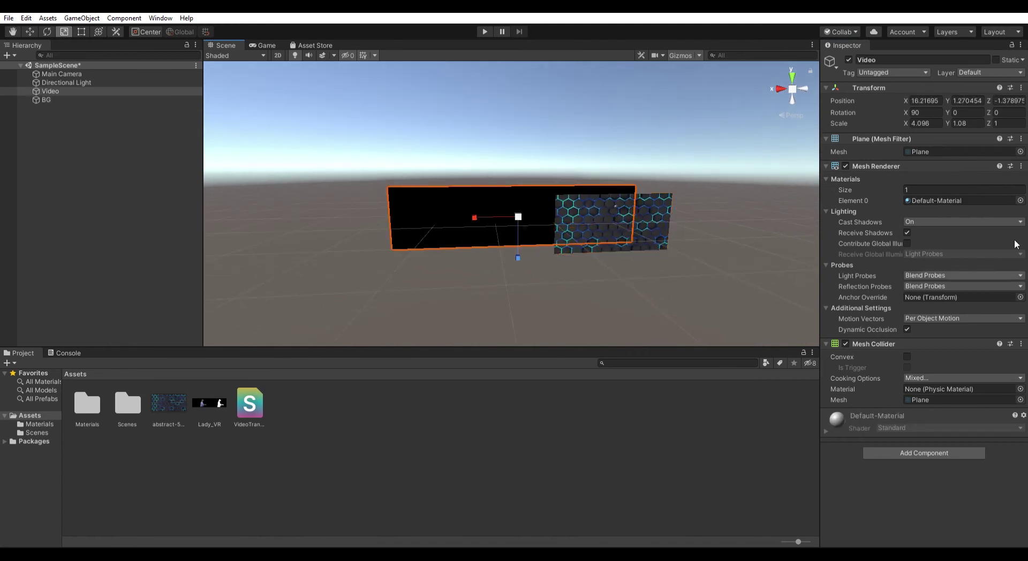
click(1021, 87)
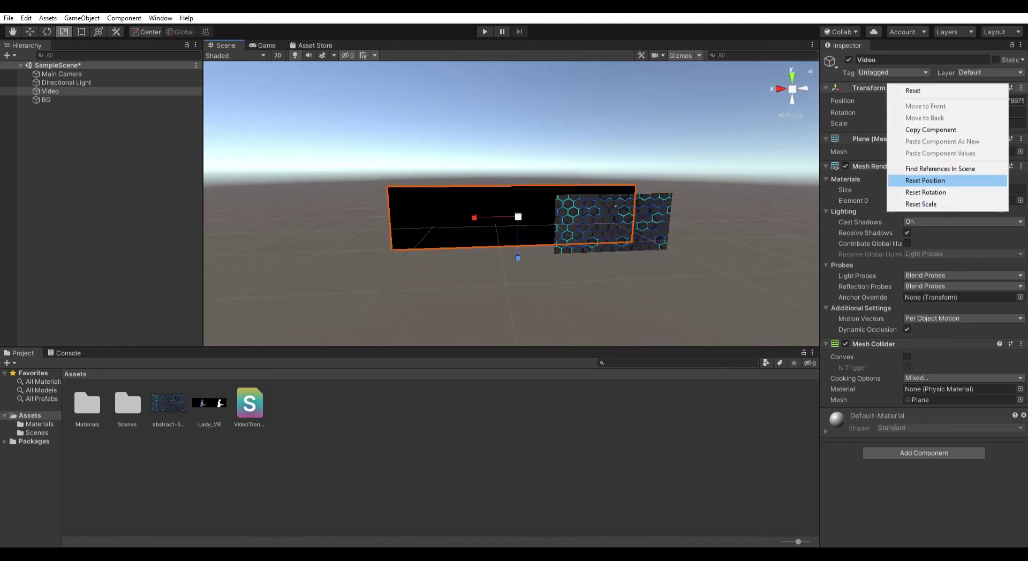
click(925, 181)
- Move Video to X -10.36, Z 0.75 in front of BG, then open the VideoTransparent shader
alt+drag(610, 257, 605, 225)
key(f)
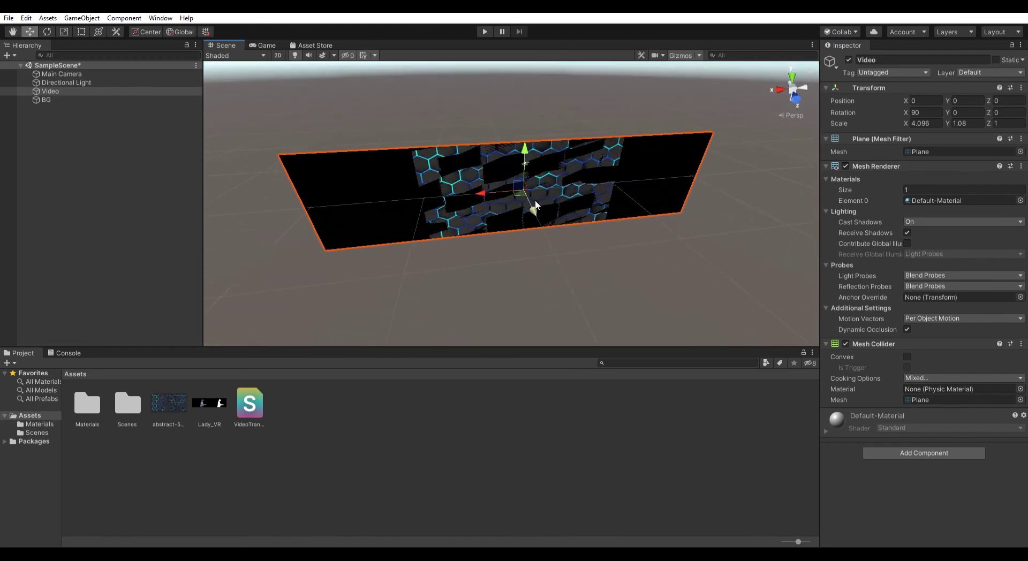
drag(535, 204, 538, 211)
drag(486, 183, 592, 186)
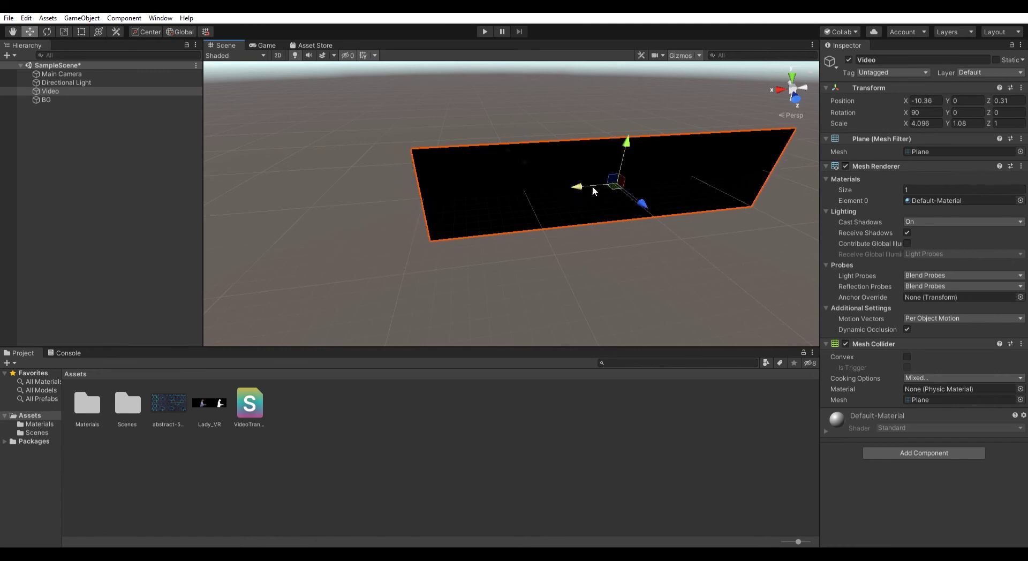
right_drag(592, 187, 648, 201)
drag(586, 142, 590, 137)
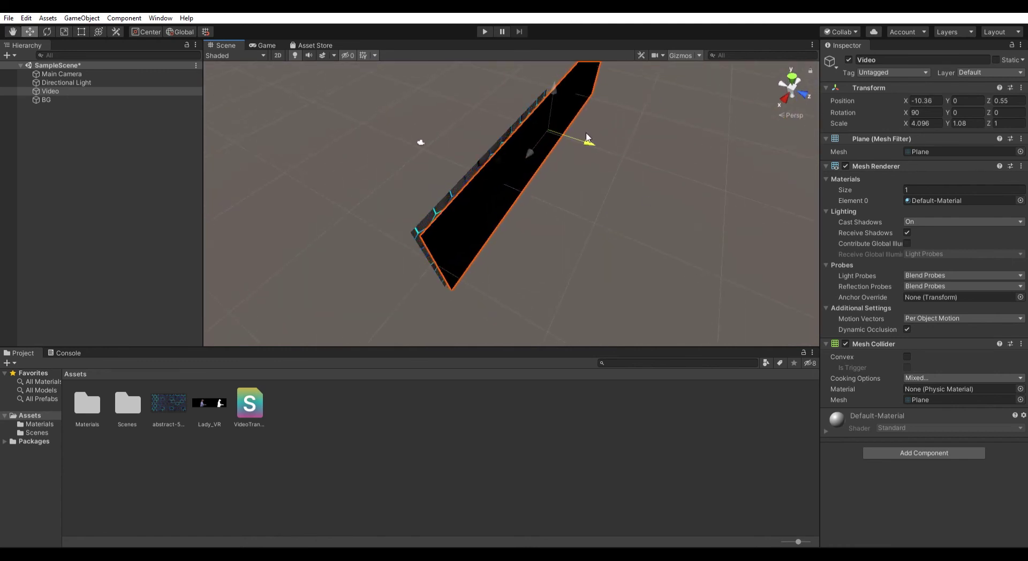
right_drag(590, 137, 589, 178)
scroll(622, 232, down, 2)
right_drag(622, 232, 589, 257)
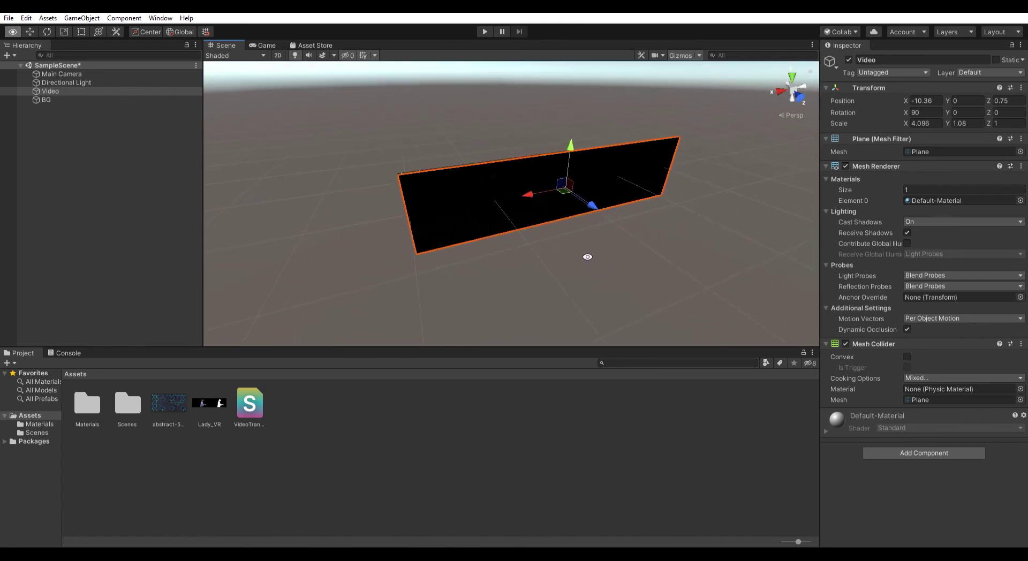
click(313, 447)
double_click(249, 404)
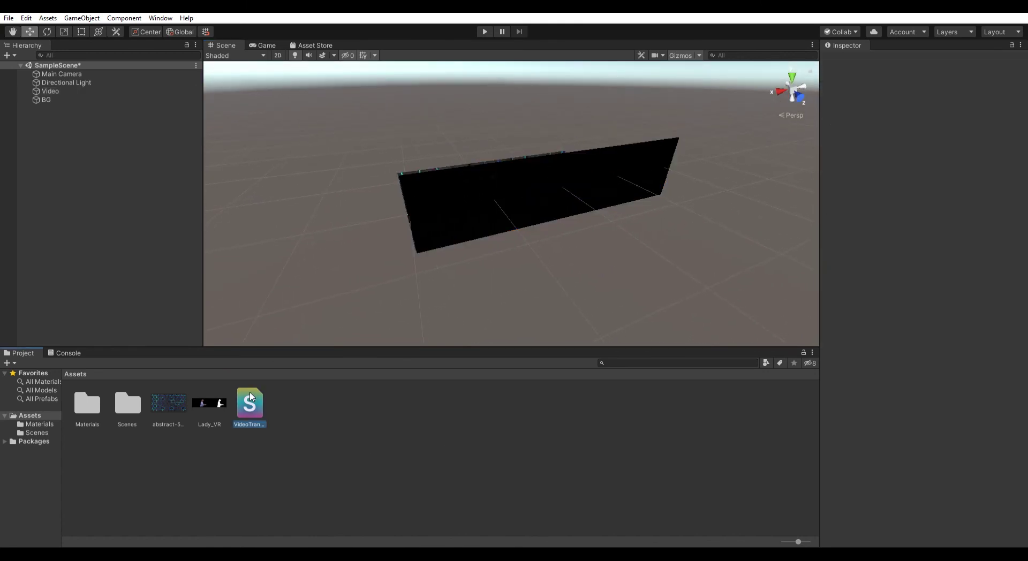